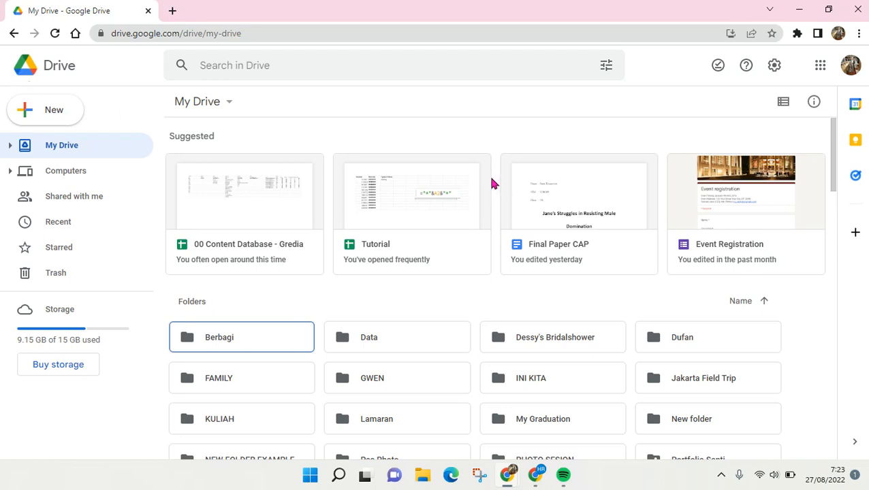
Create a new Google Sheets spreadsheet from the Gantt chart template in the Template gallery.
scroll(341, 254, "down", 2)
scroll(340, 253, "up", 2)
left_click(72, 120)
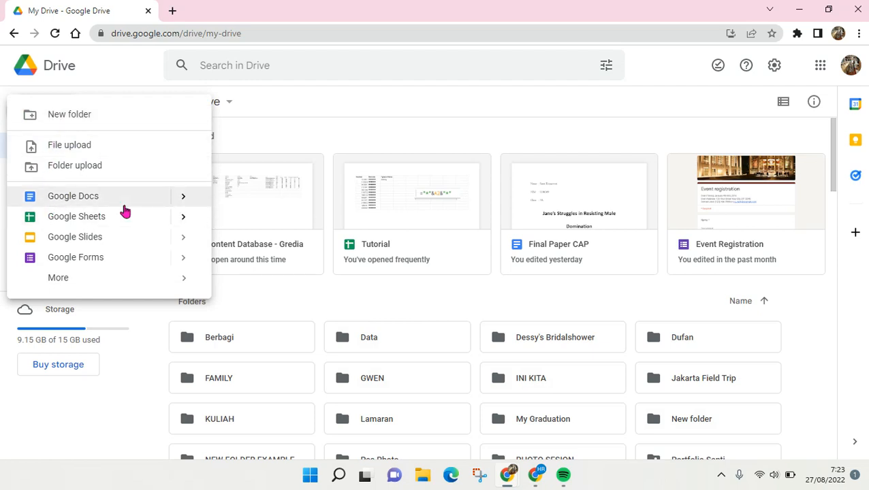
mouse_move(181, 226)
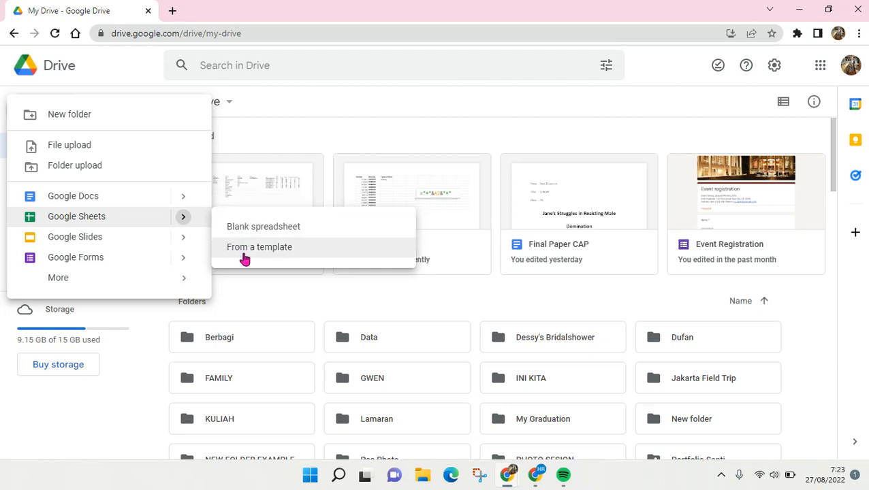
left_click(245, 258)
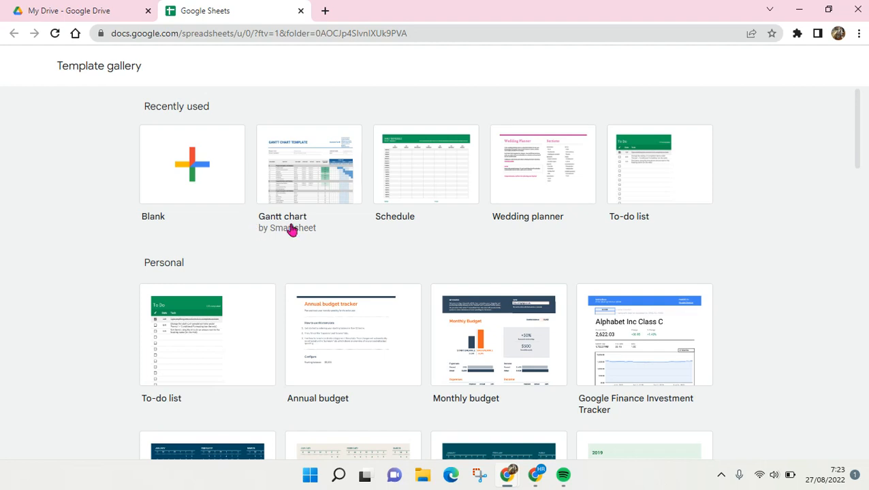
left_click(322, 202)
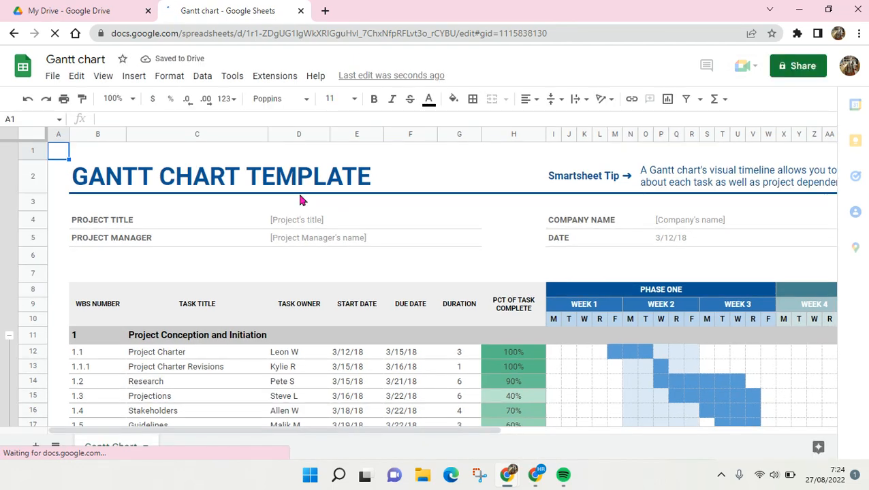
scroll(302, 199, "down", 1)
scroll(302, 200, "down", 2)
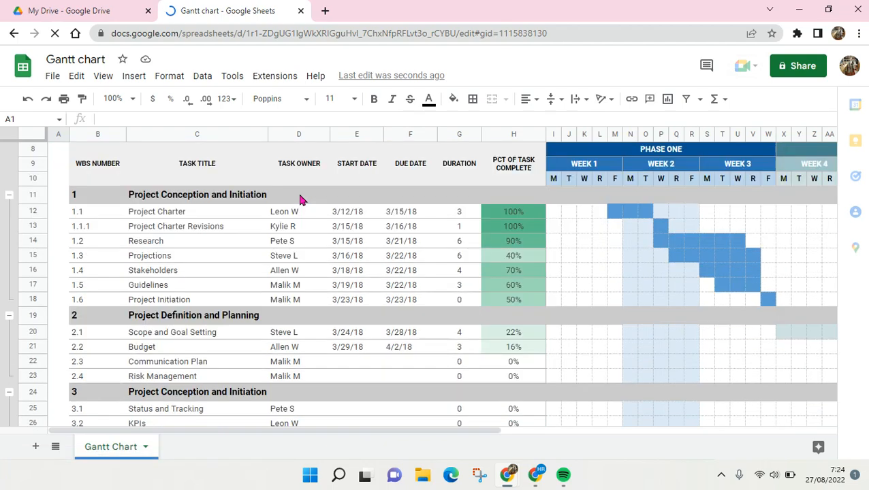
scroll(302, 199, "up", 3)
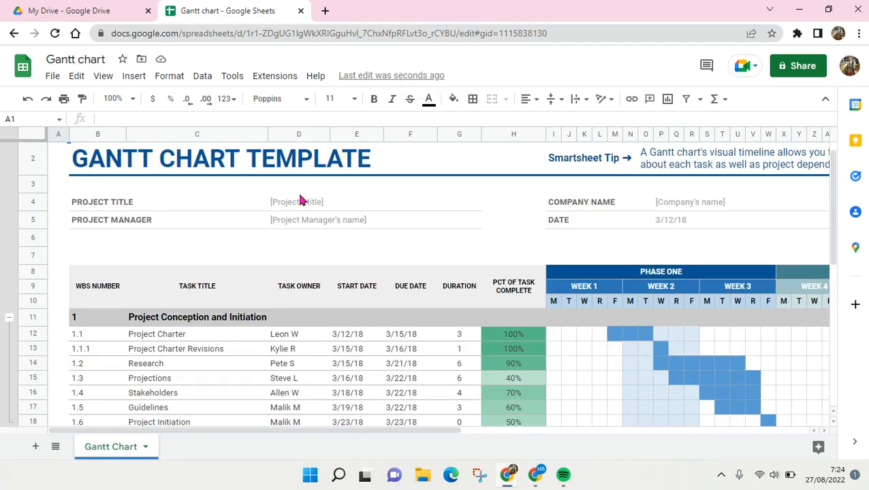
scroll(302, 199, "down", 2)
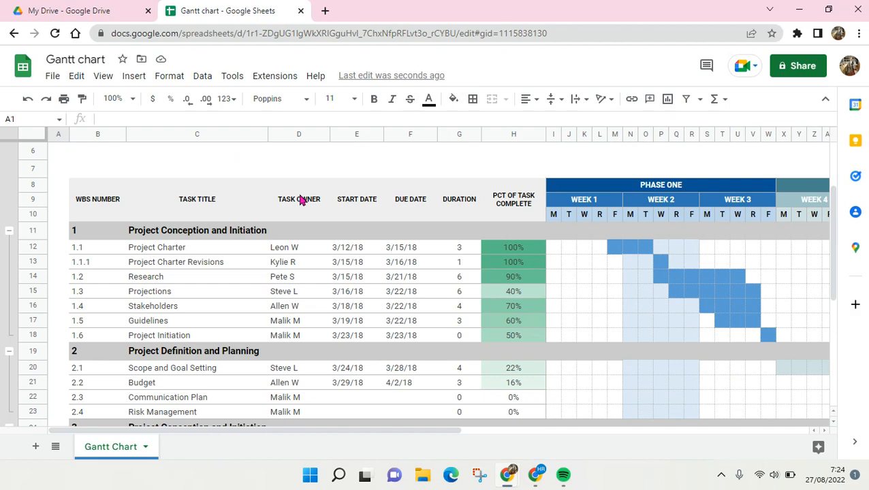
scroll(301, 200, "down", 5)
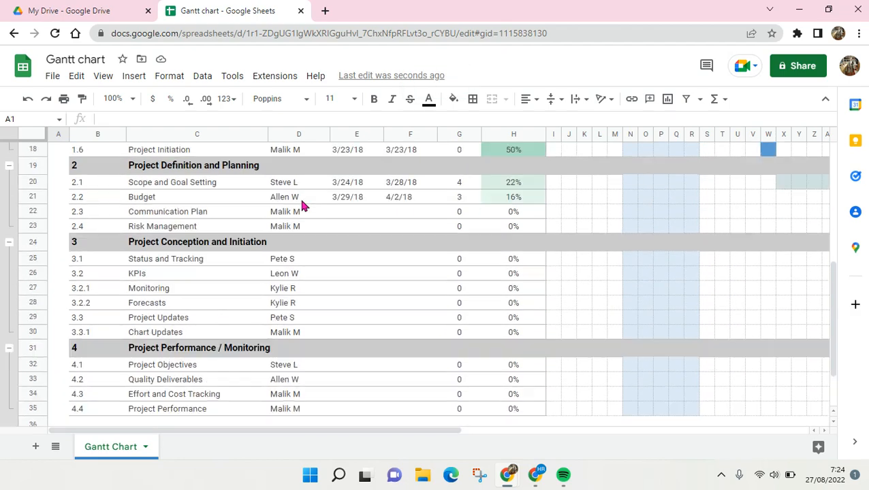
scroll(302, 206, "up", 7)
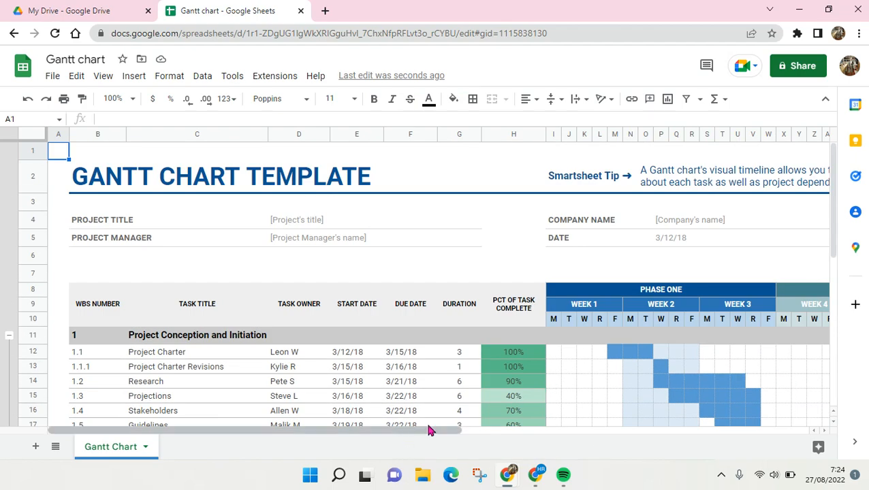
left_click_drag(422, 433, 725, 442)
left_click_drag(564, 446, 286, 442)
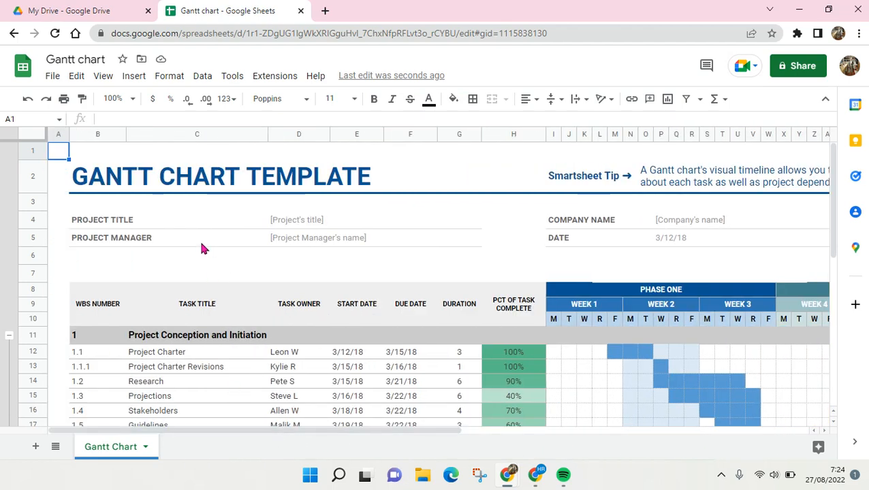
left_click(202, 187)
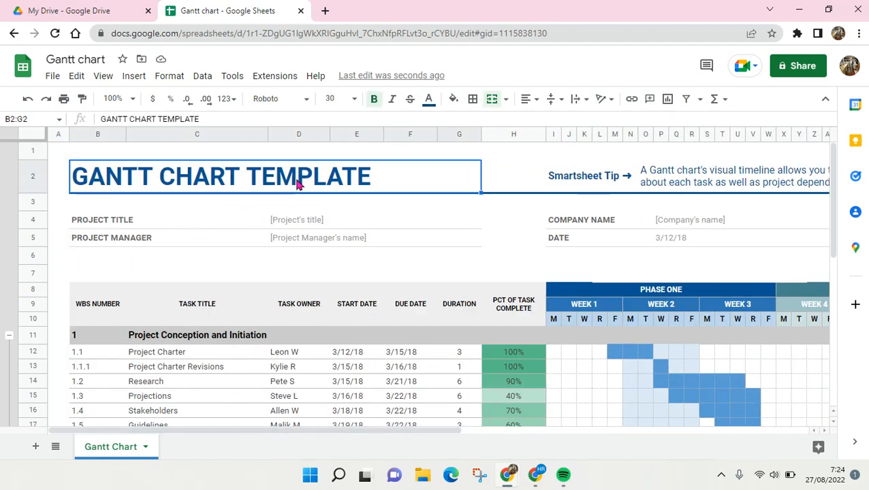
Change the heading from 'GANTT CHART TEMPLATE' to 'GANTT CHART GREAT PROJECT'.
double_click(205, 181)
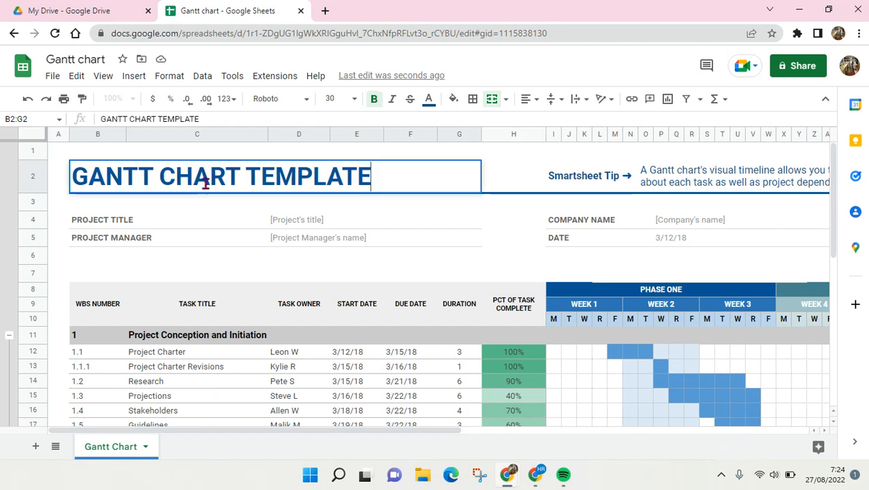
left_click_drag(240, 176, 421, 174)
key("BackSpace")
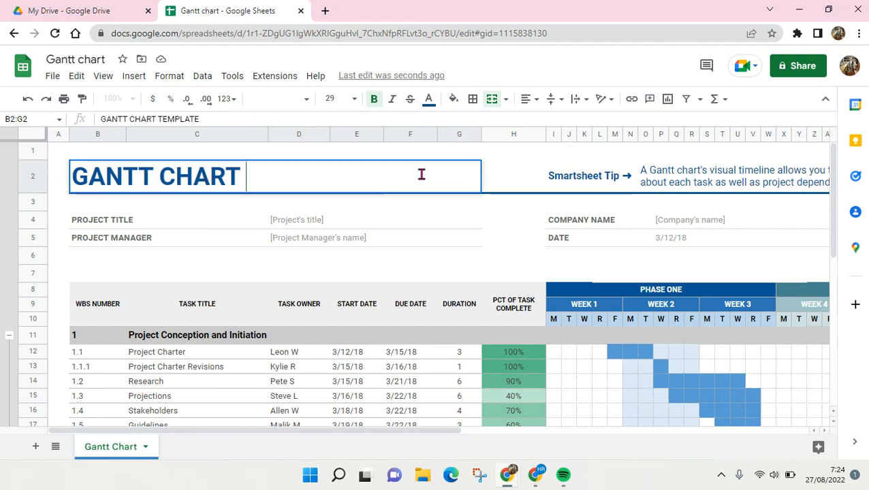
type("grea")
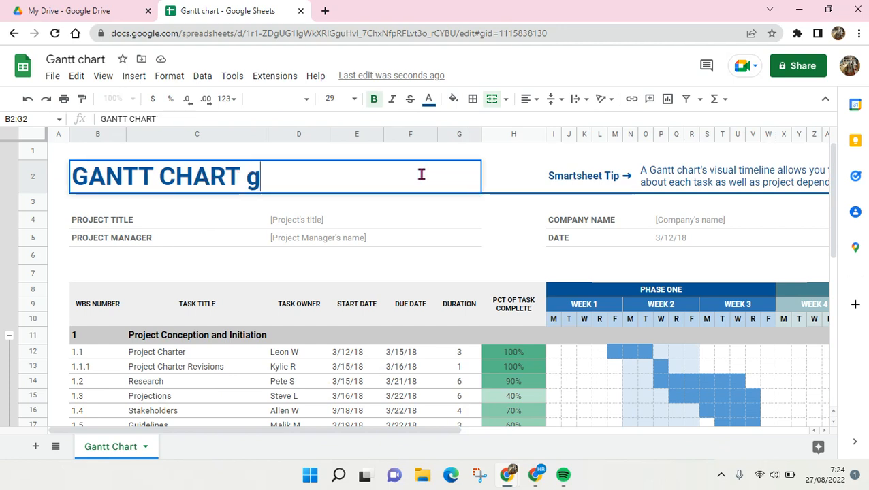
key("BackSpace")
key("BackSpace")
key("BackSpace")
key("BackSpace")
type("GR")
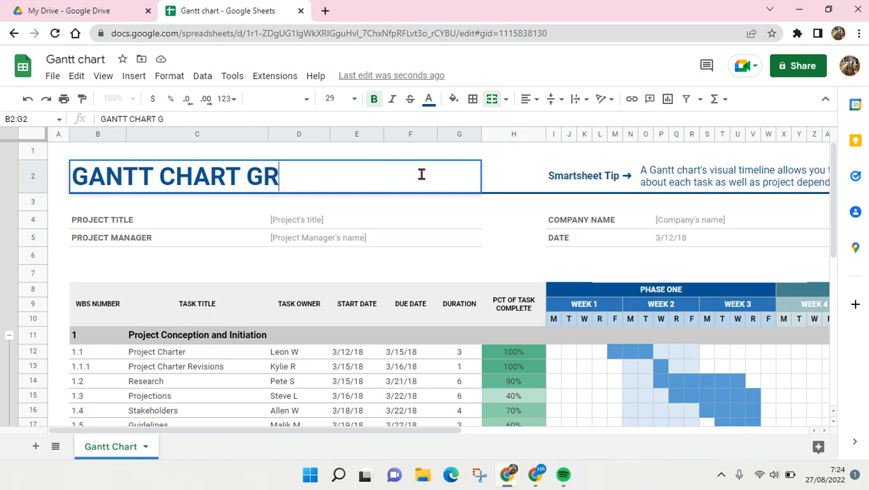
type("EAT PROJECT")
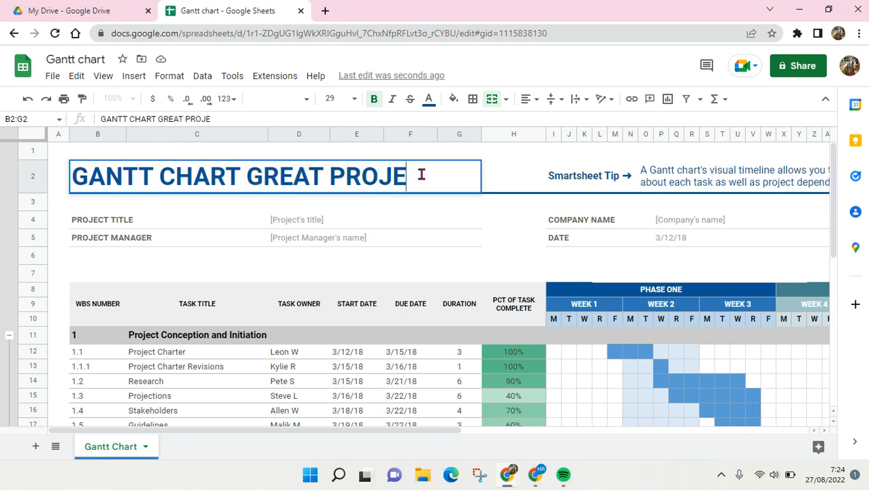
Replace the project title placeholder with 'Project 1'.
left_click(282, 225)
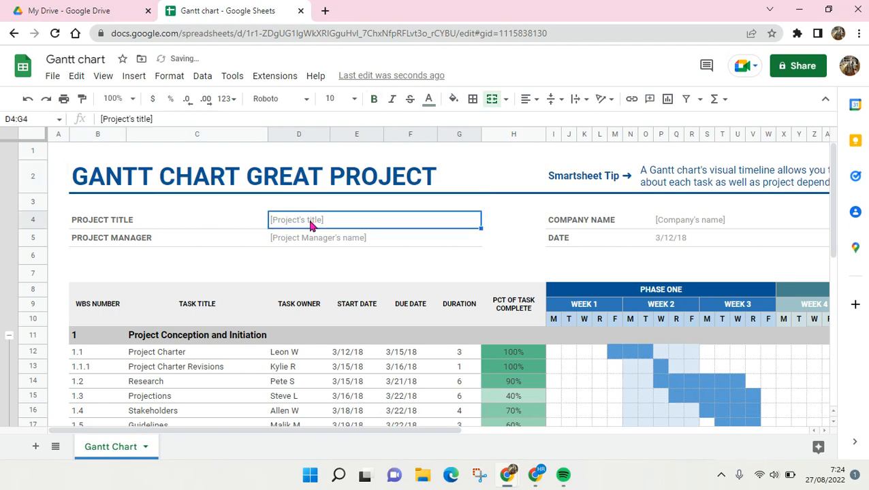
double_click(338, 220)
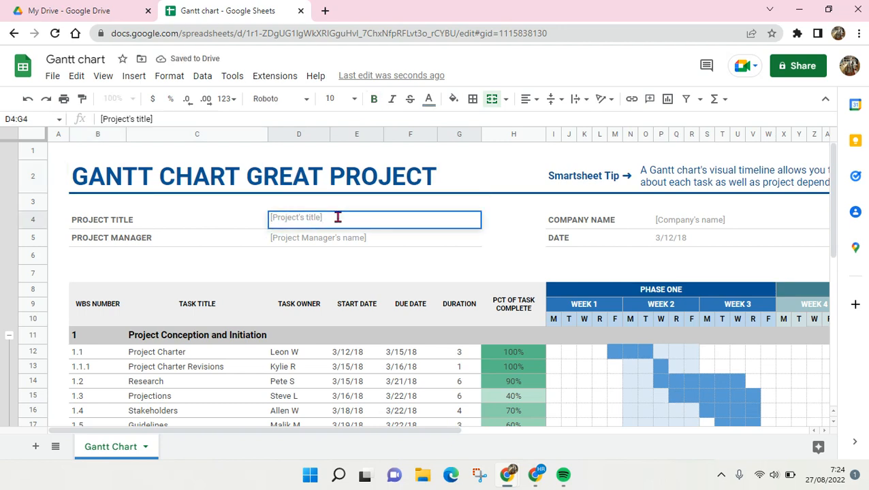
key("ctrl+a")
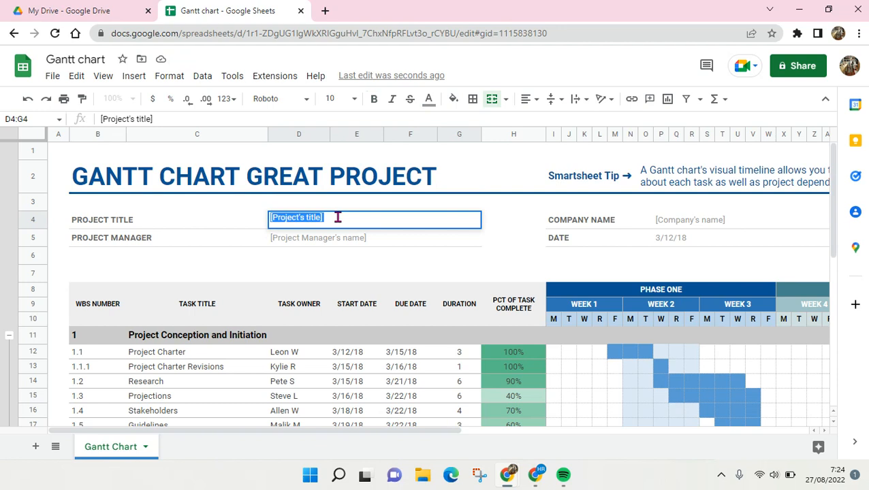
type("pR")
key("BackSpace")
key("BackSpace")
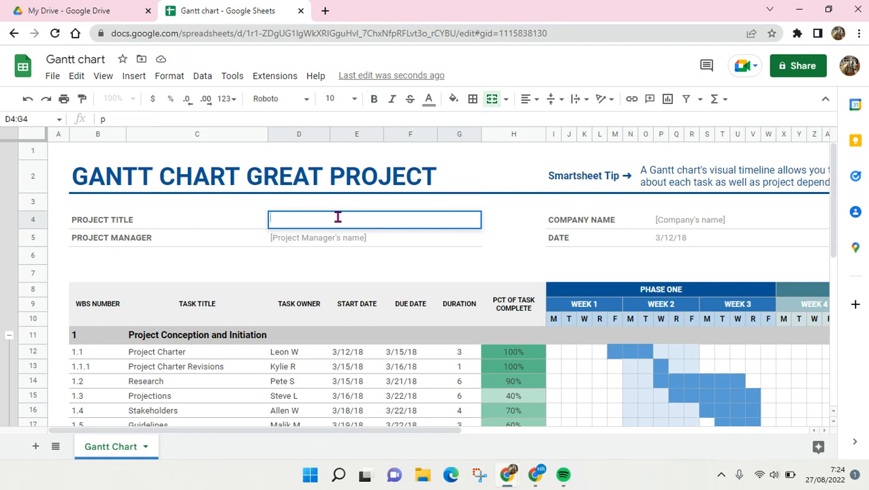
type("Project ")
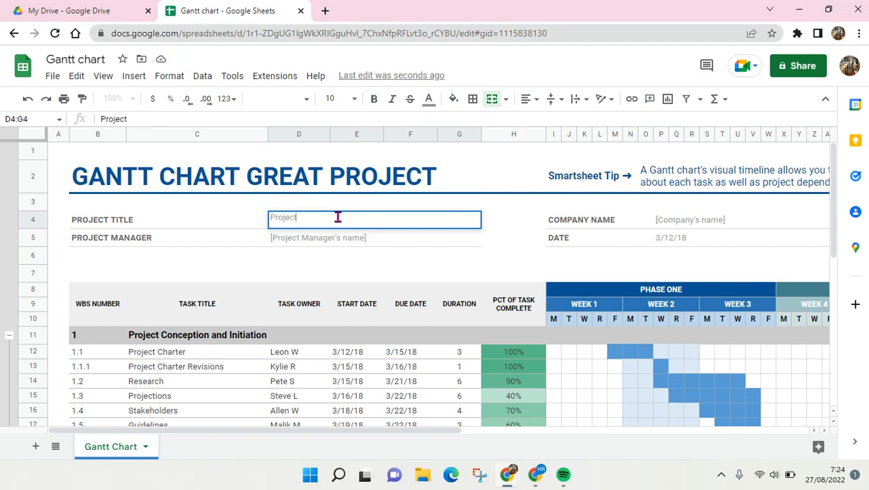
type("1")
Enter the project manager's name and the company name 'Great Company'.
left_click(326, 240)
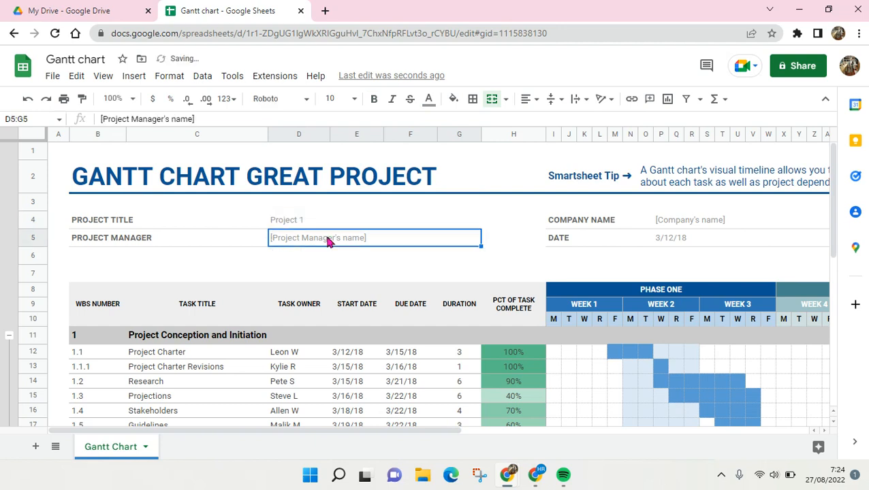
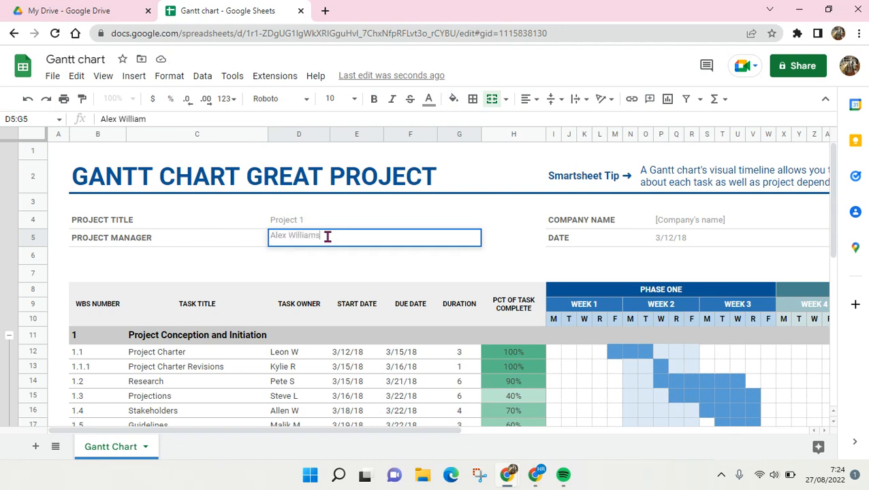
left_click(668, 226)
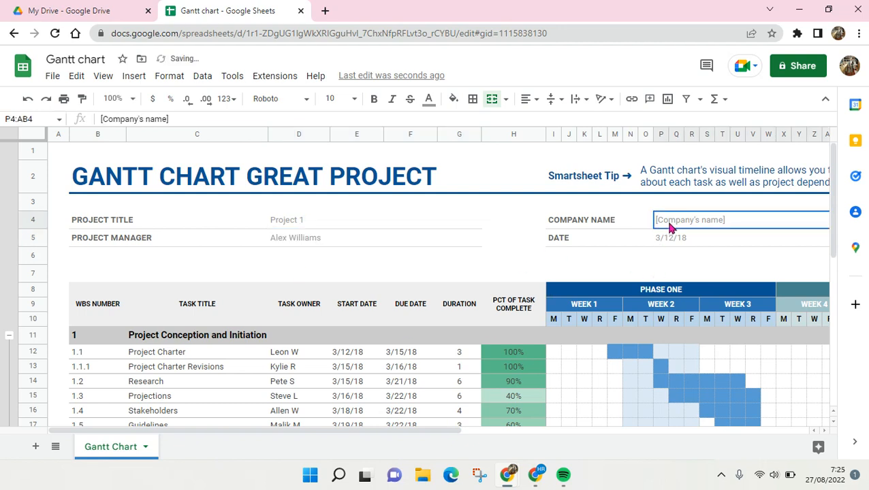
type("Co")
key("BackSpace")
key("BackSpace")
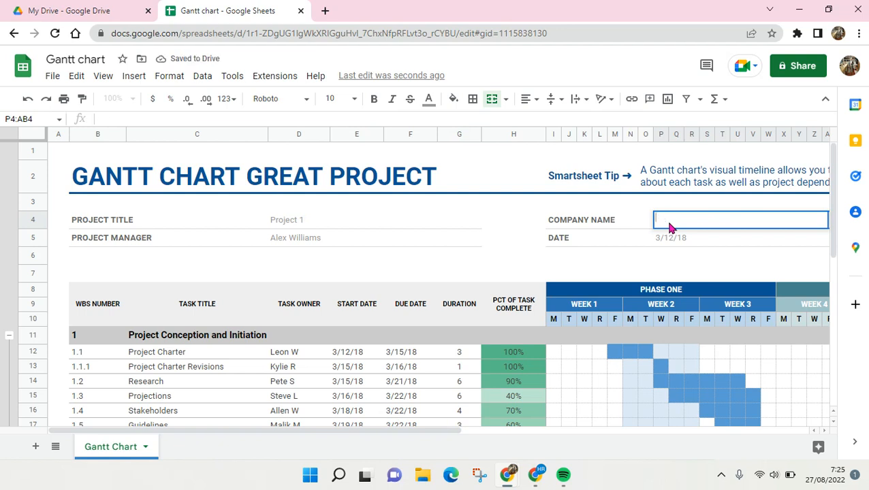
type("Great Company")
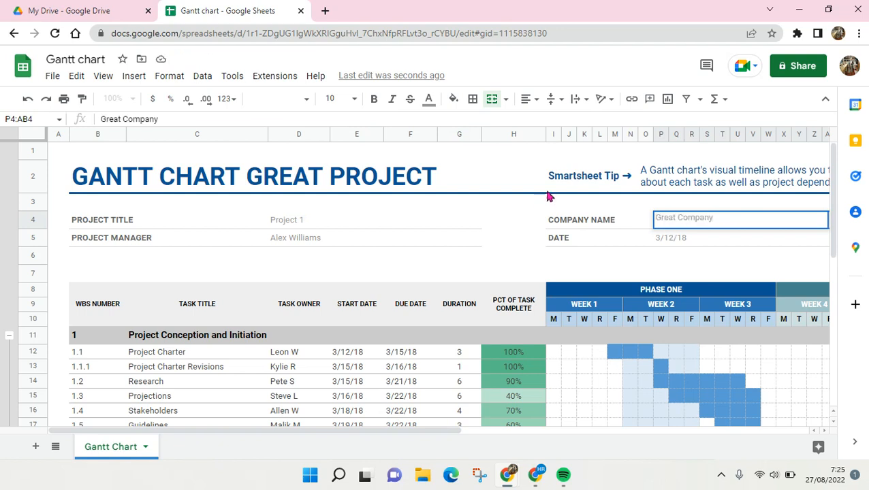
Delete the Smartsheet tip from the chart header.
left_click(591, 180)
left_click_drag(627, 176, 708, 175)
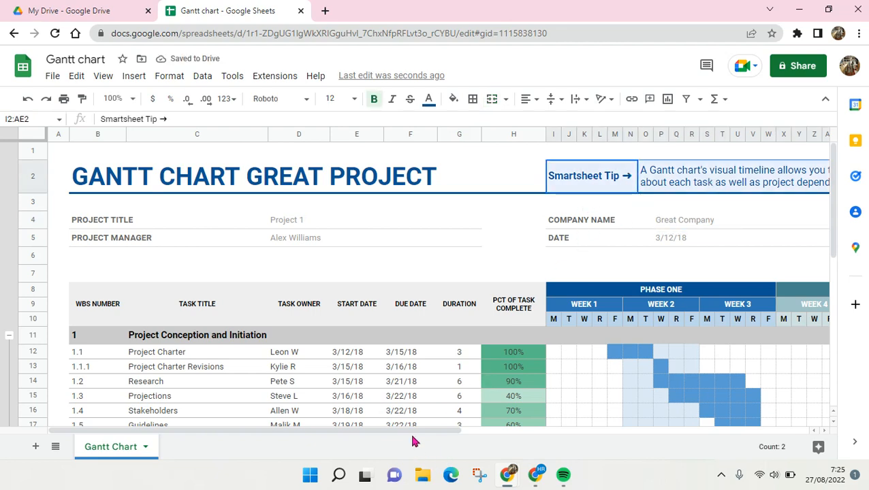
left_click(467, 430)
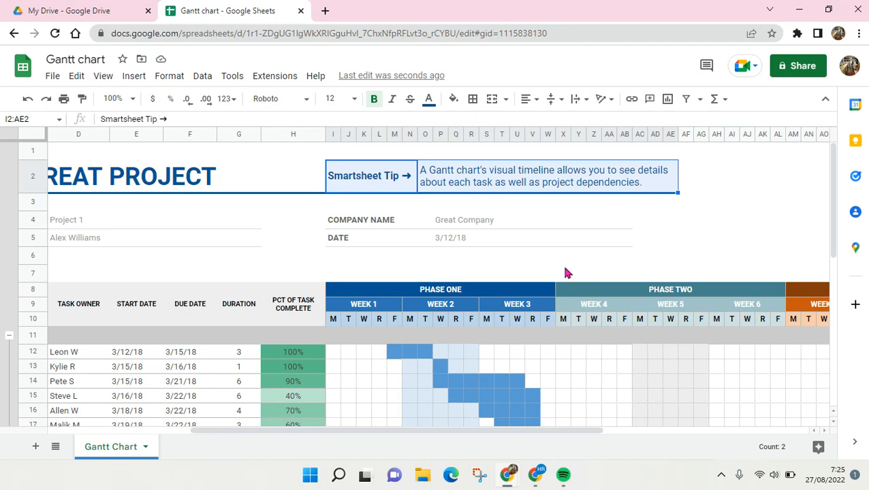
key("Delete")
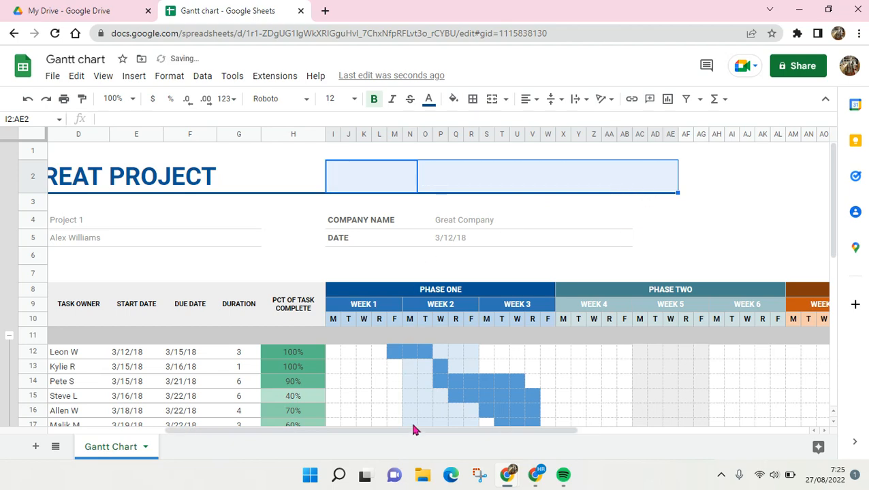
left_click_drag(412, 433, 317, 425)
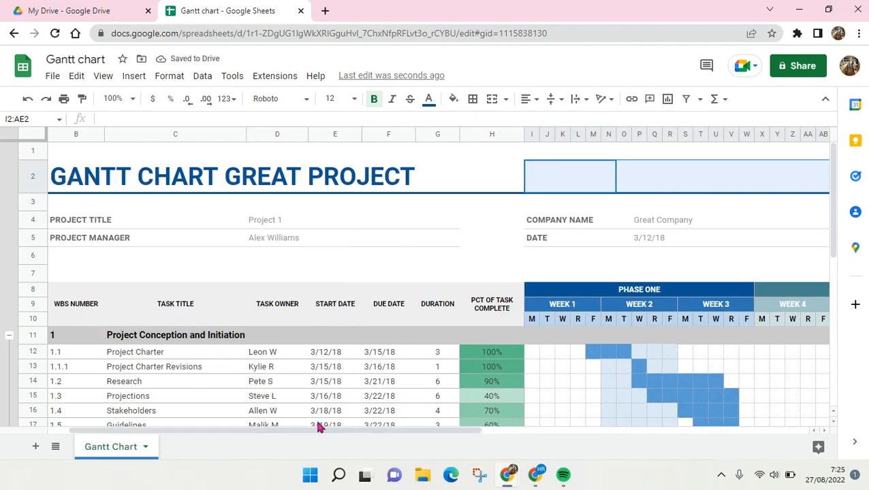
Replace the project date 3/12/18 with today's date, 8/26/22.
scroll(609, 364, "down", 2)
scroll(607, 364, "up", 3)
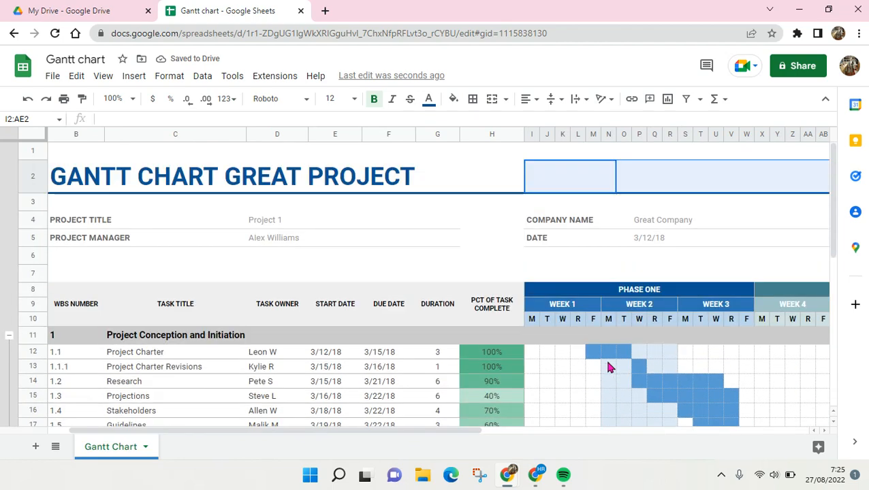
scroll(607, 364, "down", 1)
left_click(559, 300)
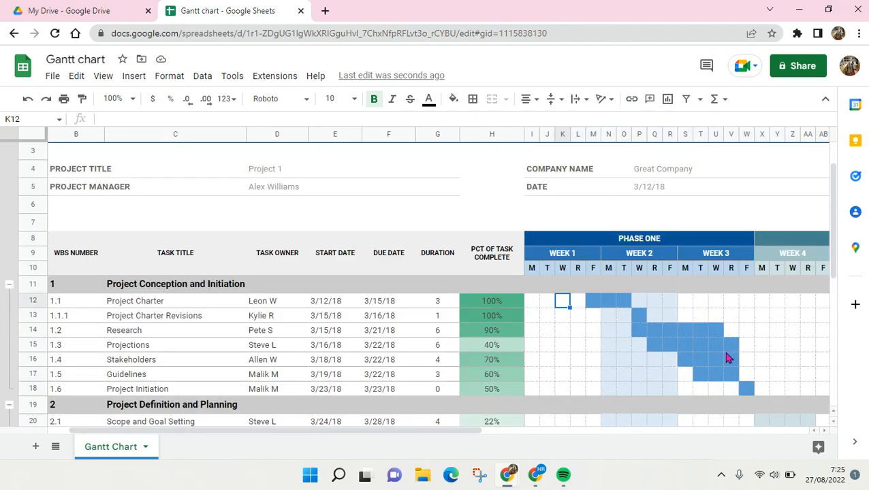
scroll(252, 375, "up", 1)
left_click(632, 240)
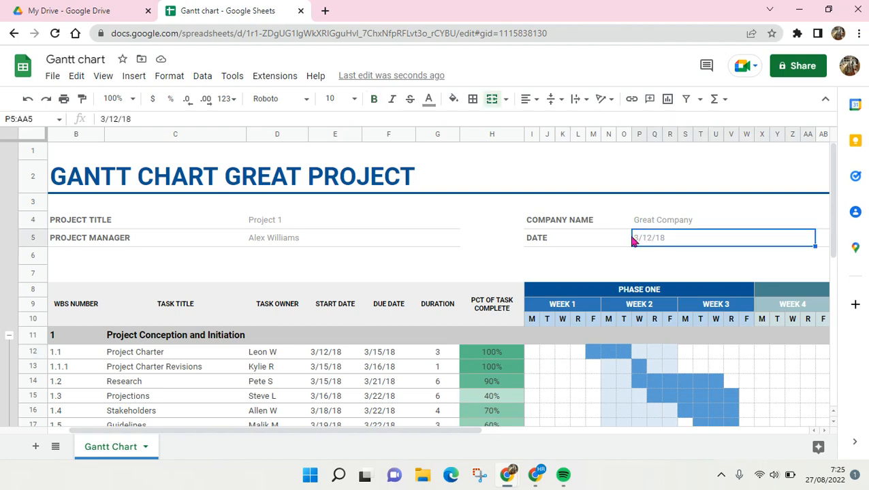
left_click(557, 240)
left_click(657, 241)
key("ctrl+semicolon")
scroll(271, 221, "down", 3)
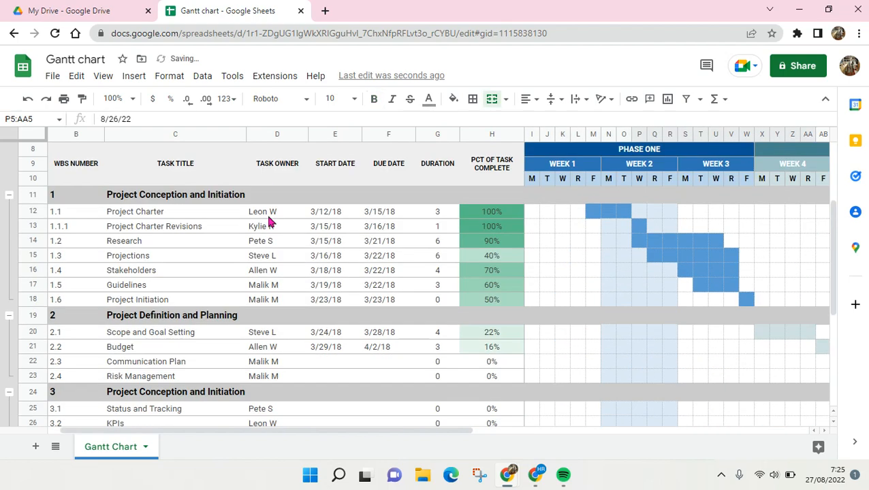
scroll(243, 219, "up", 2)
scroll(243, 220, "up", 1)
scroll(252, 225, "down", 3)
scroll(259, 228, "up", 2)
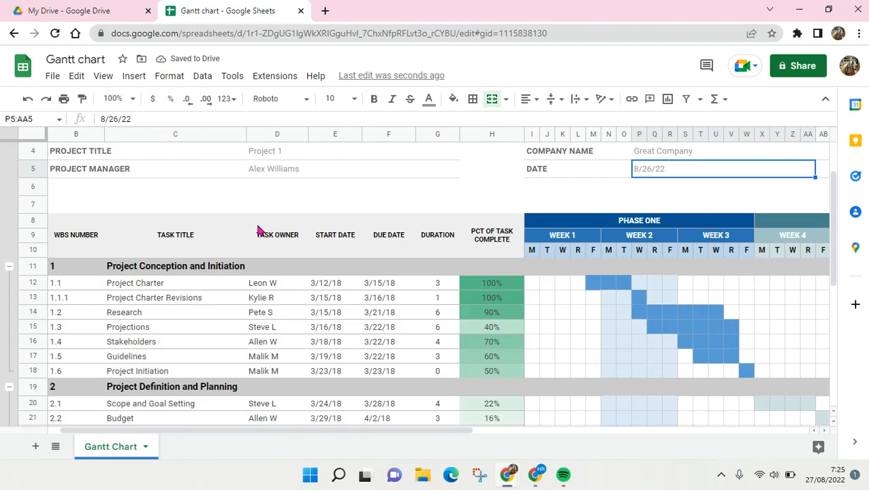
left_click_drag(117, 268, 133, 373)
scroll(170, 342, "down", 2)
scroll(272, 259, "up", 1)
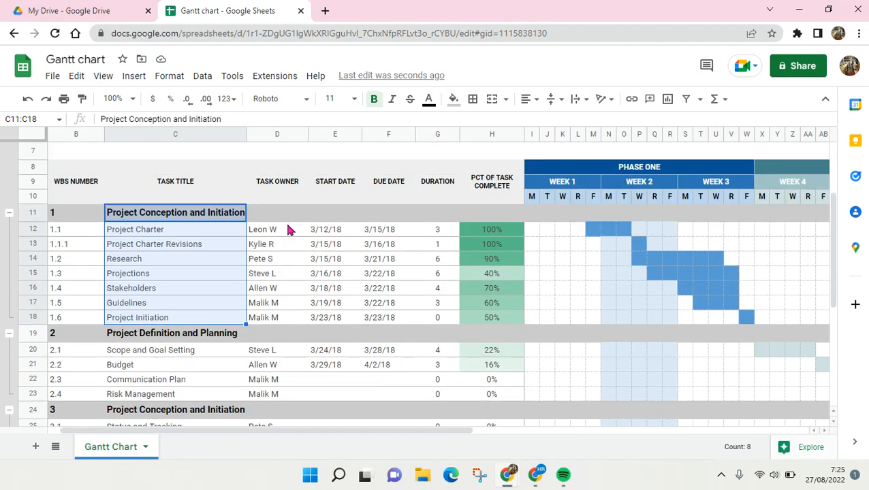
left_click_drag(282, 200, 281, 360)
left_click_drag(330, 181, 348, 247)
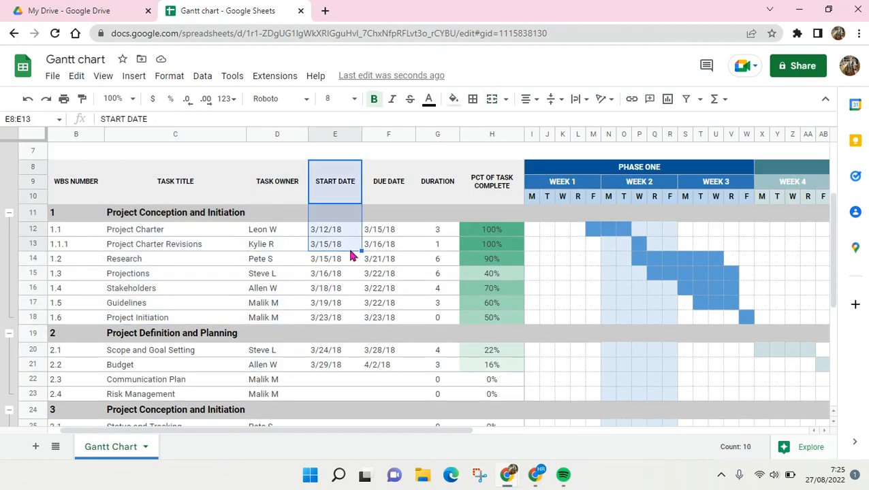
left_click_drag(402, 174, 407, 354)
left_click(344, 248)
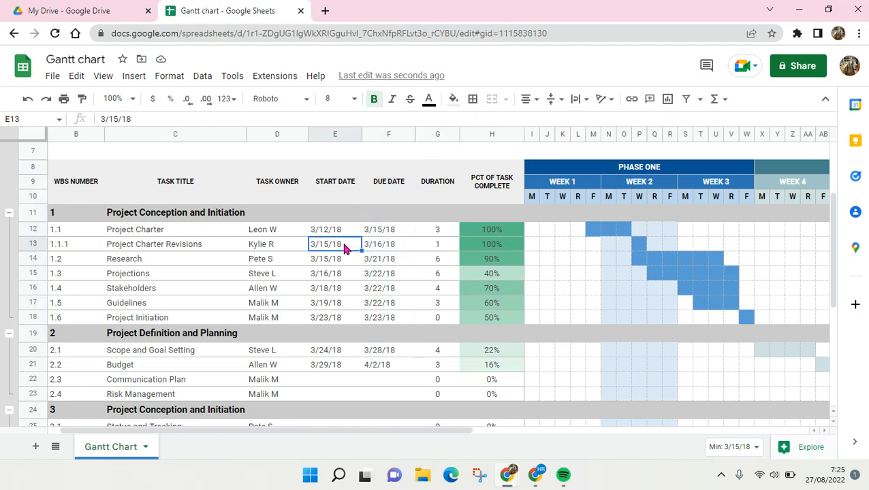
left_click(342, 234)
left_click(381, 233)
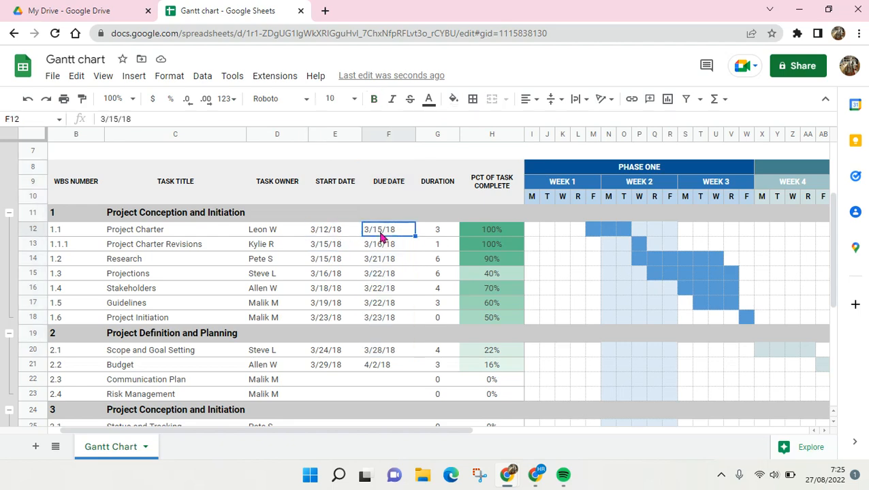
left_click(10, 233)
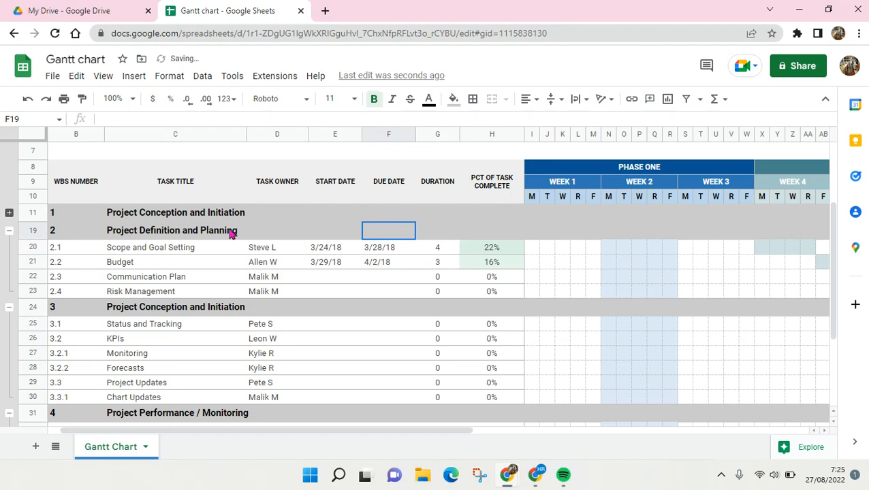
key("ctrl+z")
left_click(159, 250)
scroll(363, 241, "down", 1)
scroll(364, 242, "up", 2)
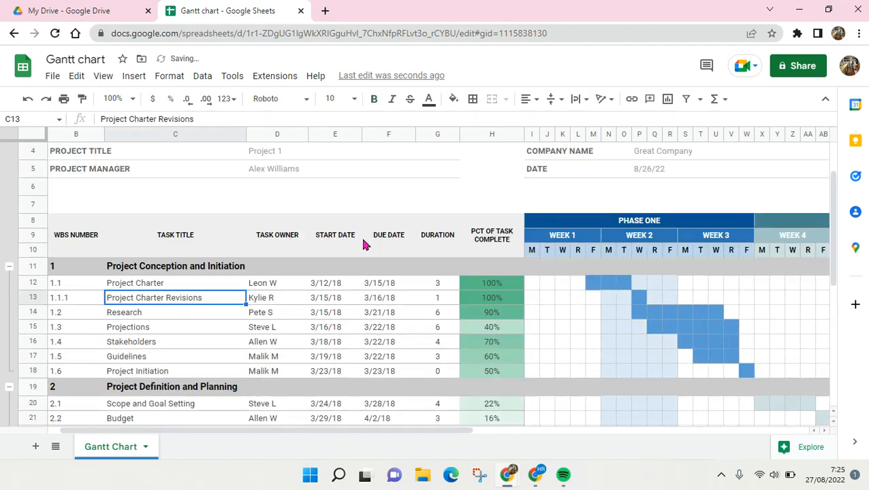
scroll(364, 405, "down", 3)
scroll(363, 244, "up", 3)
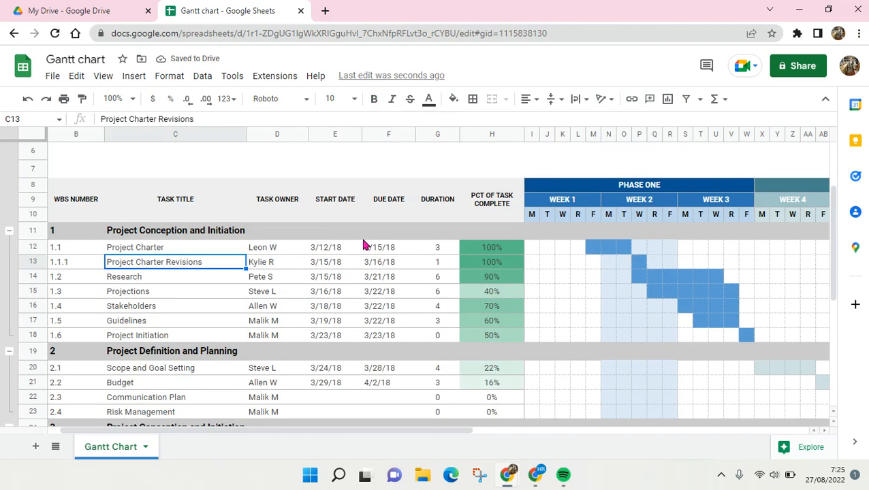
scroll(382, 256, "down", 1)
scroll(409, 266, "up", 3)
left_click(495, 290)
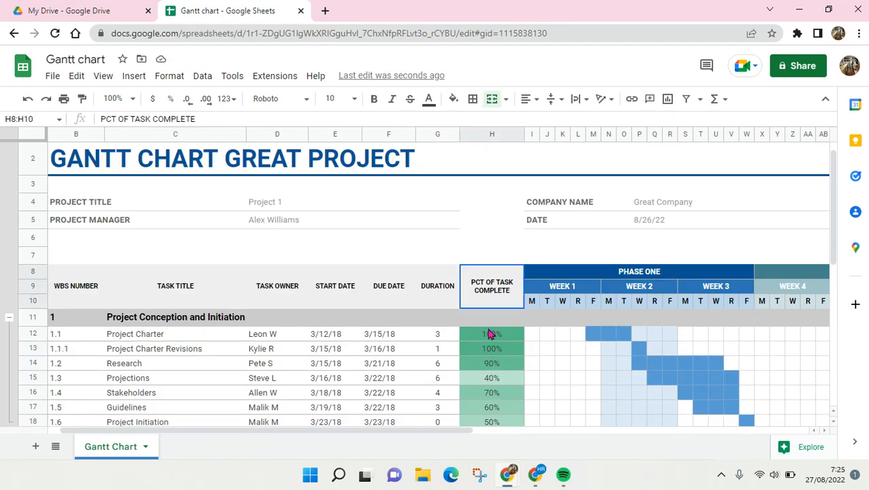
left_click_drag(490, 333, 500, 354)
left_click(496, 350)
scroll(497, 352, "down", 2)
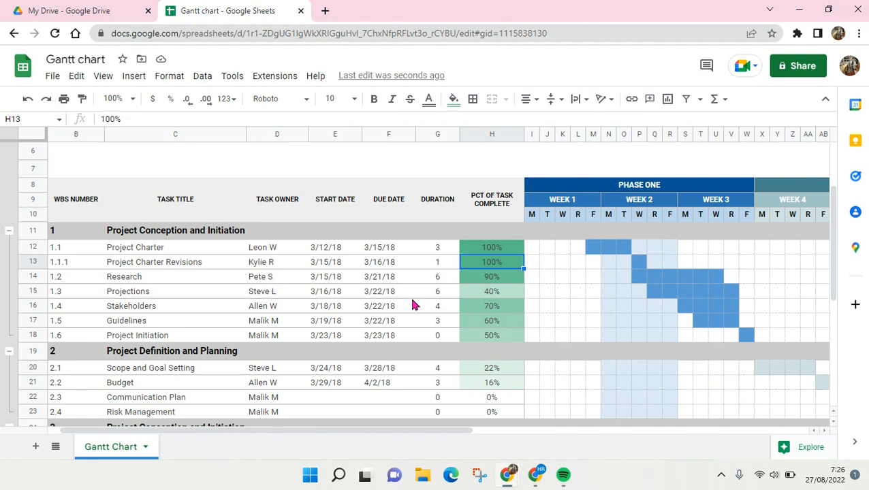
left_click(283, 276)
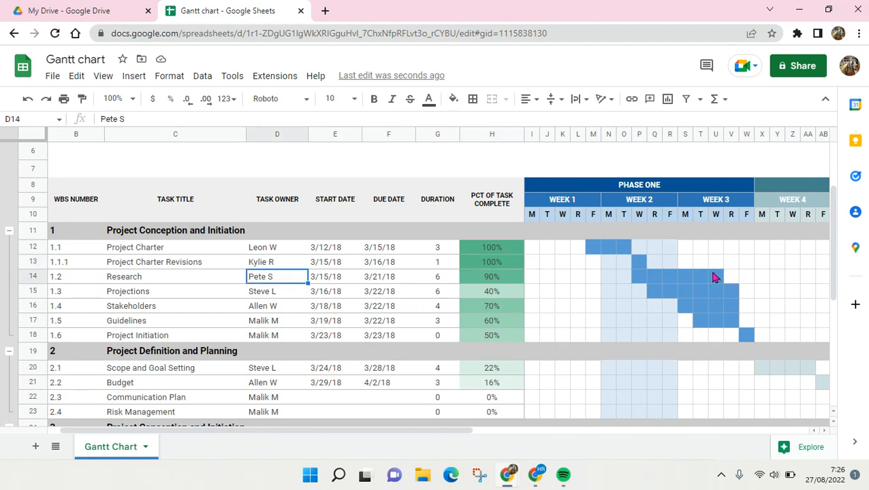
left_click_drag(648, 276, 718, 279)
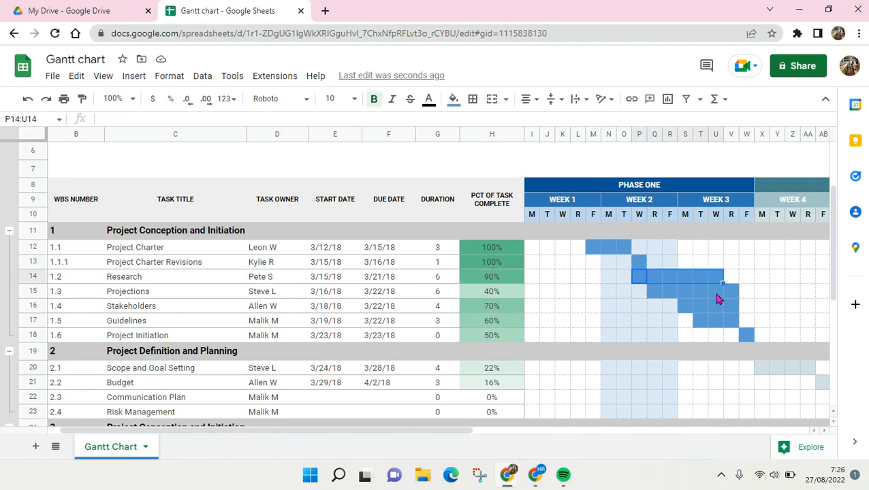
left_click(718, 297)
left_click(720, 277)
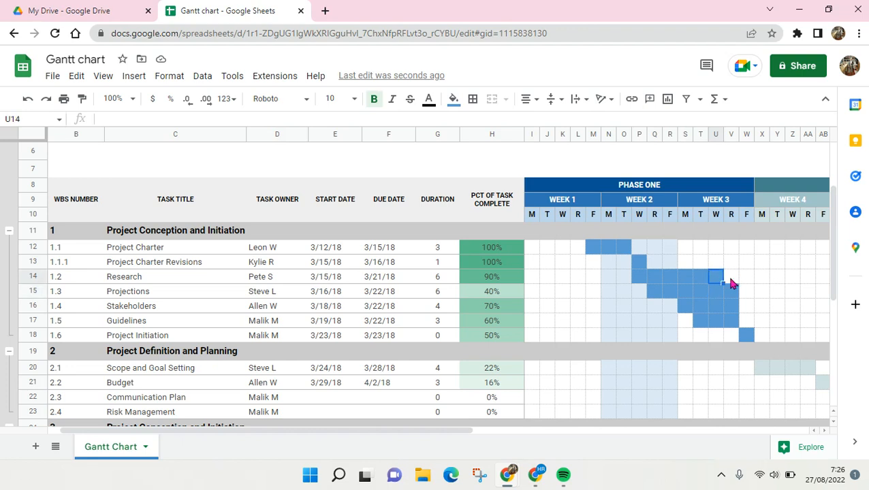
left_click(742, 320)
left_click(729, 262)
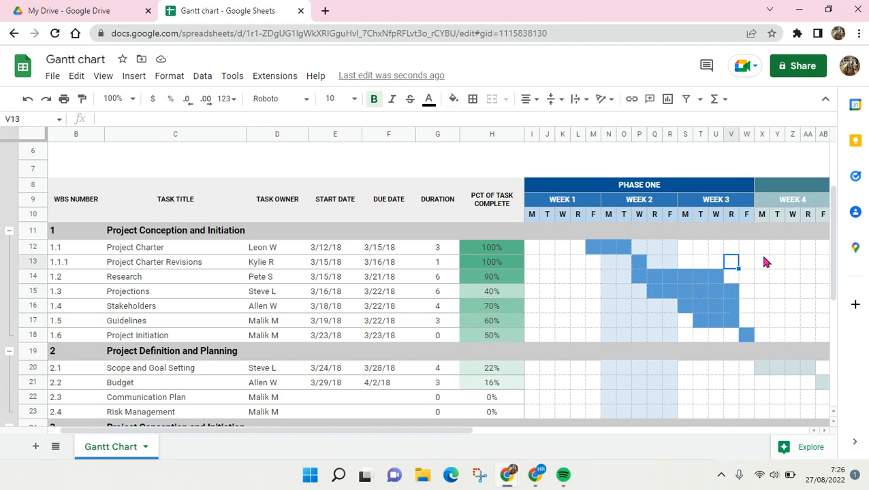
left_click(764, 262)
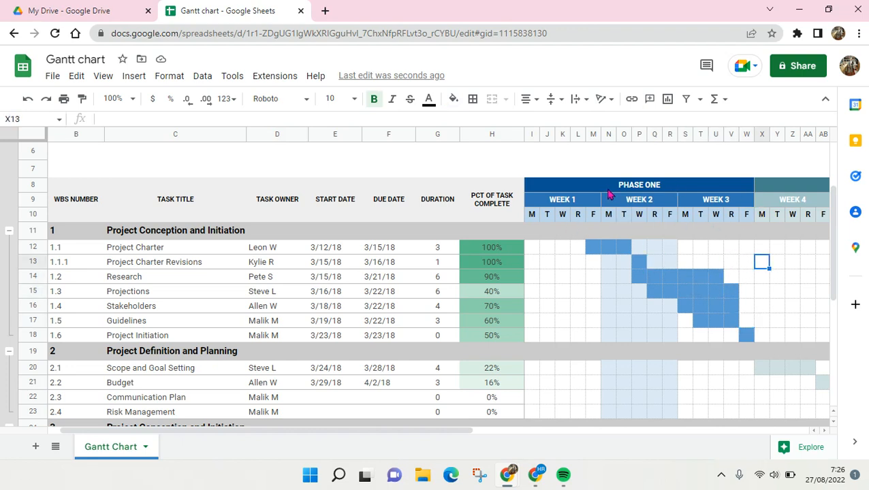
left_click_drag(438, 431, 227, 425)
scroll(490, 326, "down", 6)
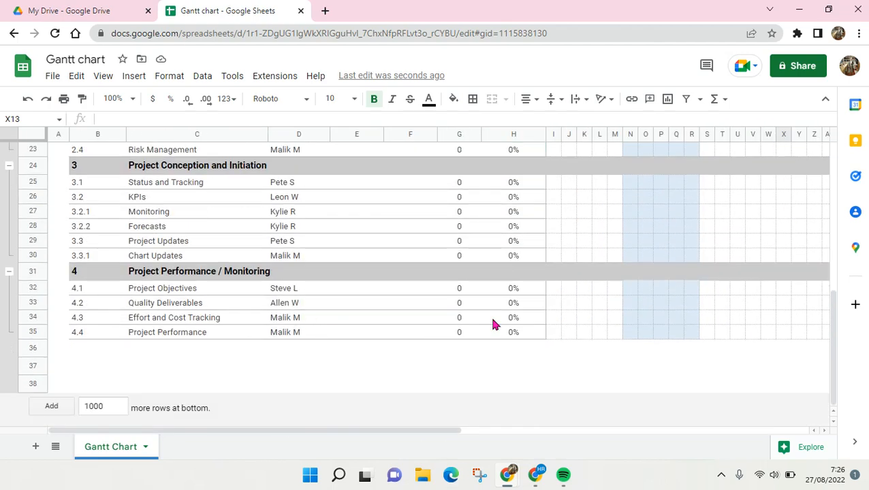
scroll(491, 321, "up", 8)
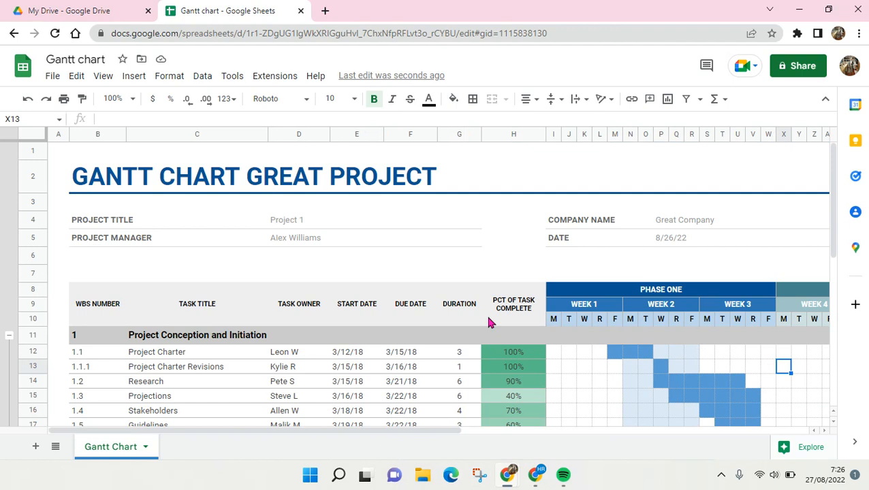